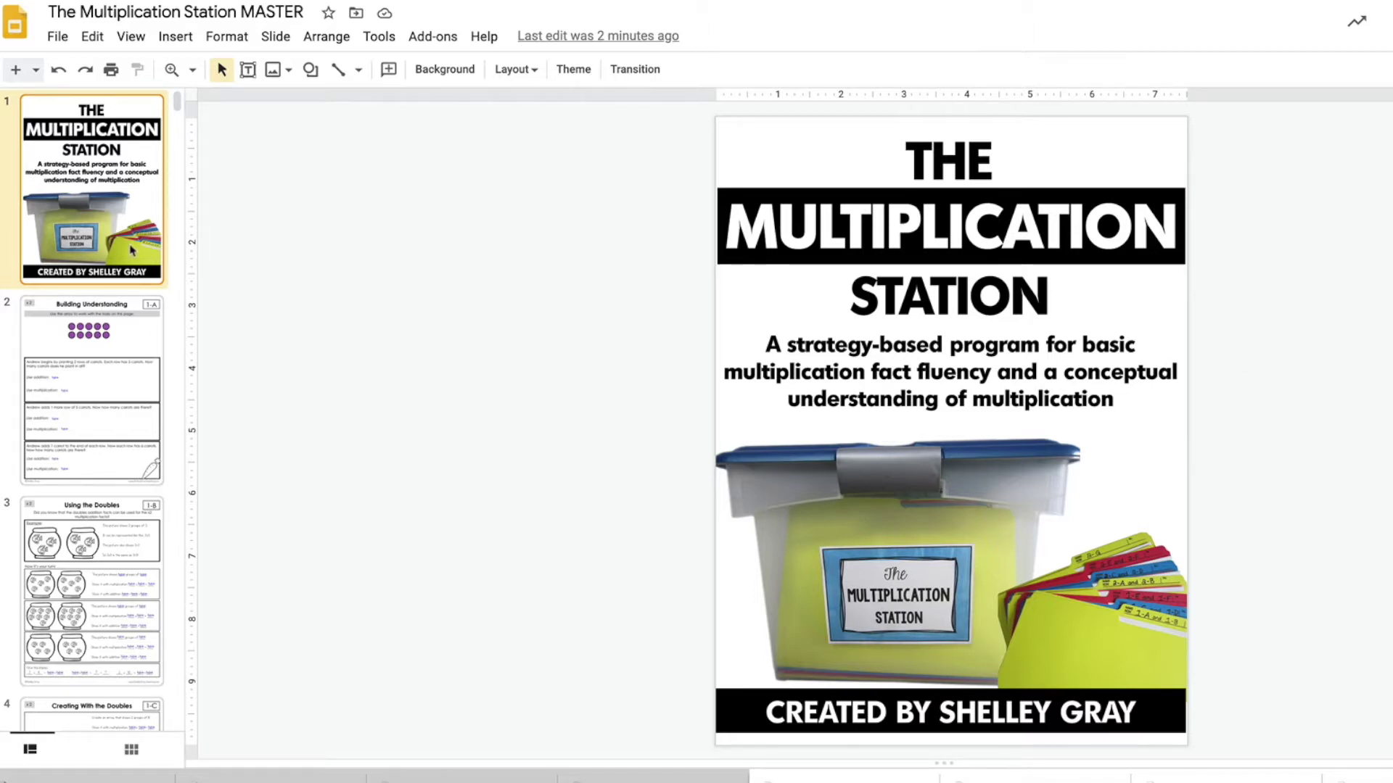
Nudge the purple circle array on slide 2, then advance to slide 3, Using the Doubles
{"action": "left_click", "coordinate": [127, 341]}
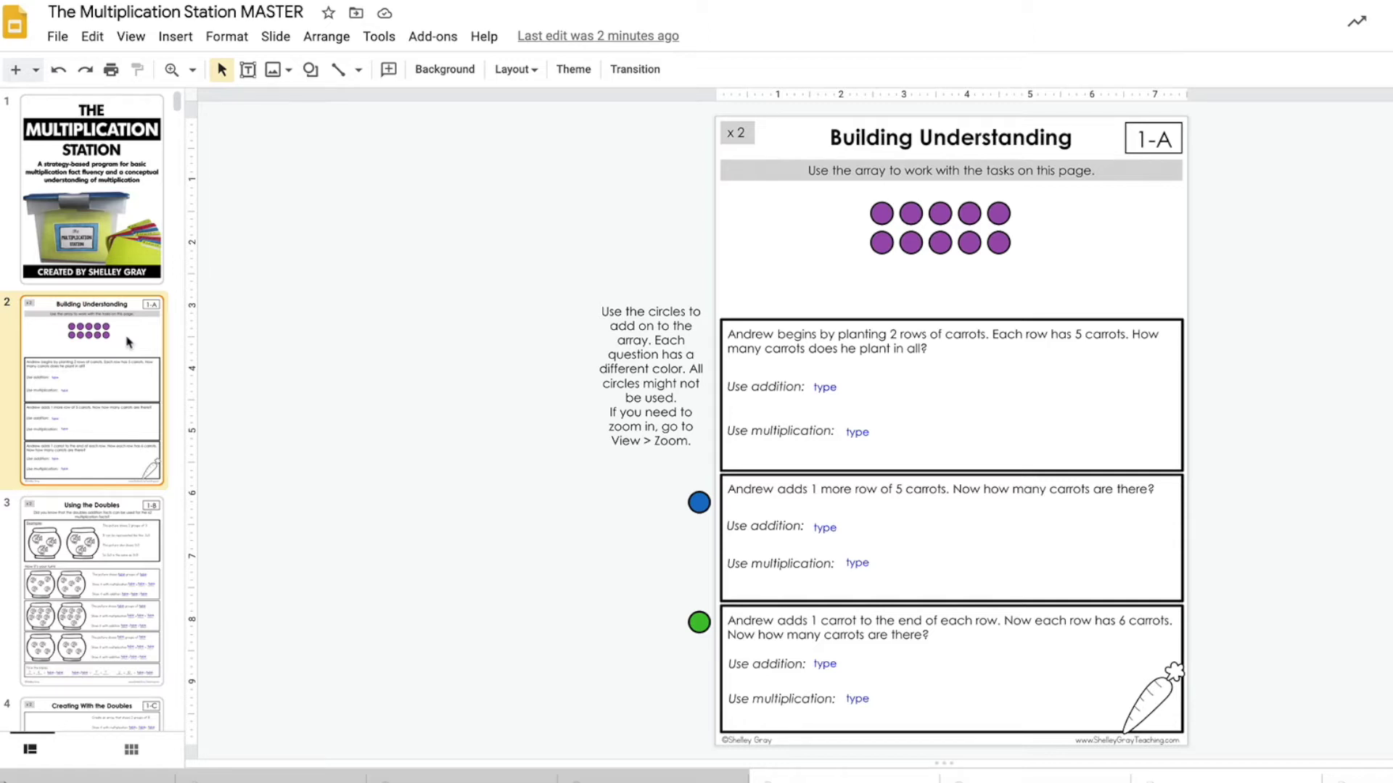
{"action": "left_click_drag", "start_coordinate": [884, 246], "coordinate": [916, 227]}
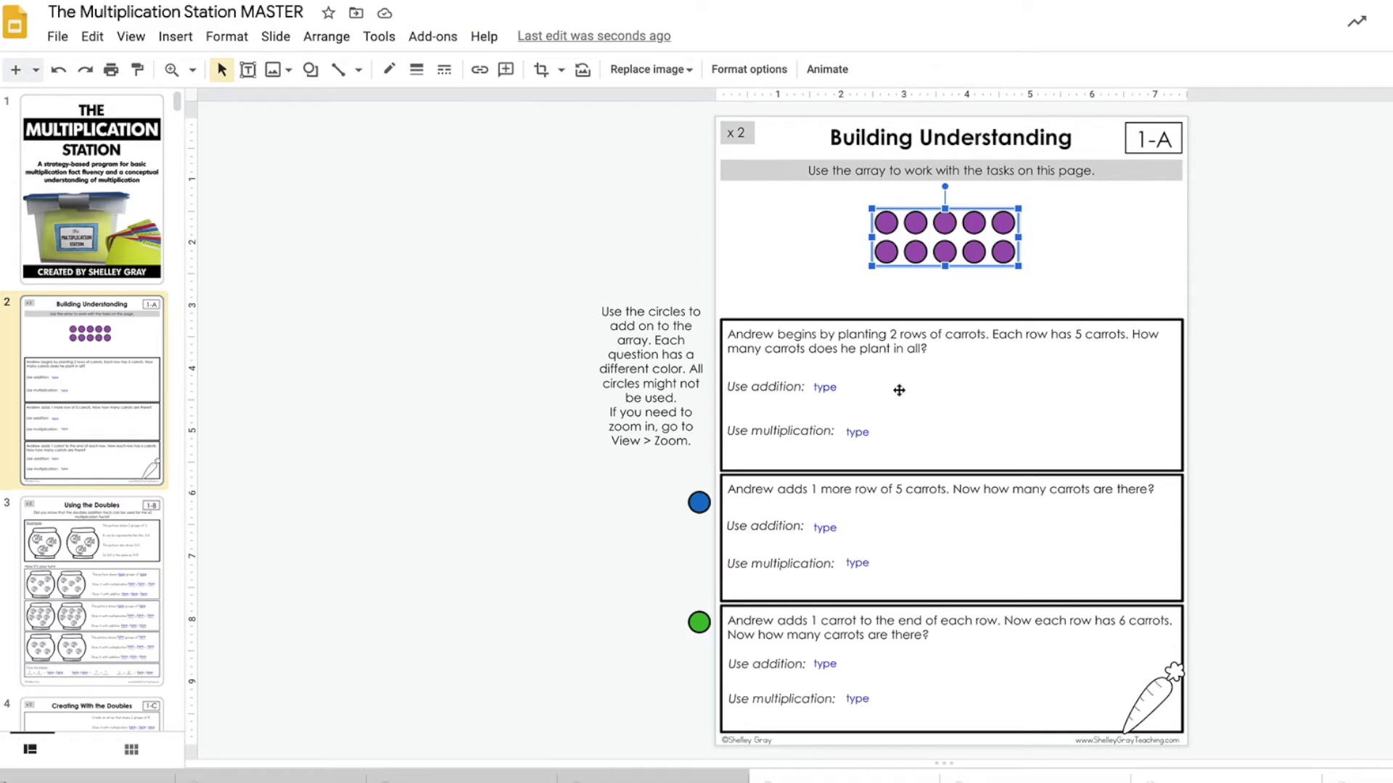
{"action": "left_click", "coordinate": [1324, 515]}
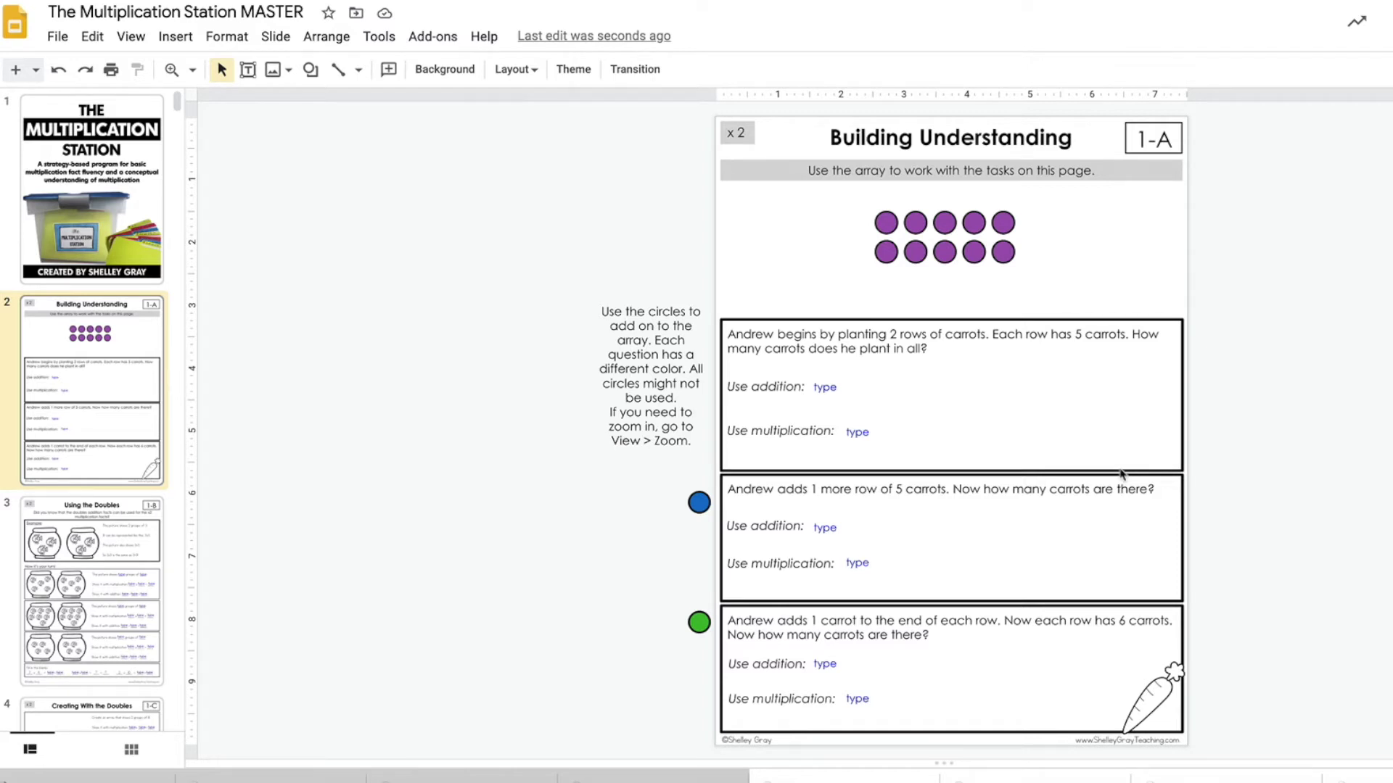
{"action": "key", "text": "Down"}
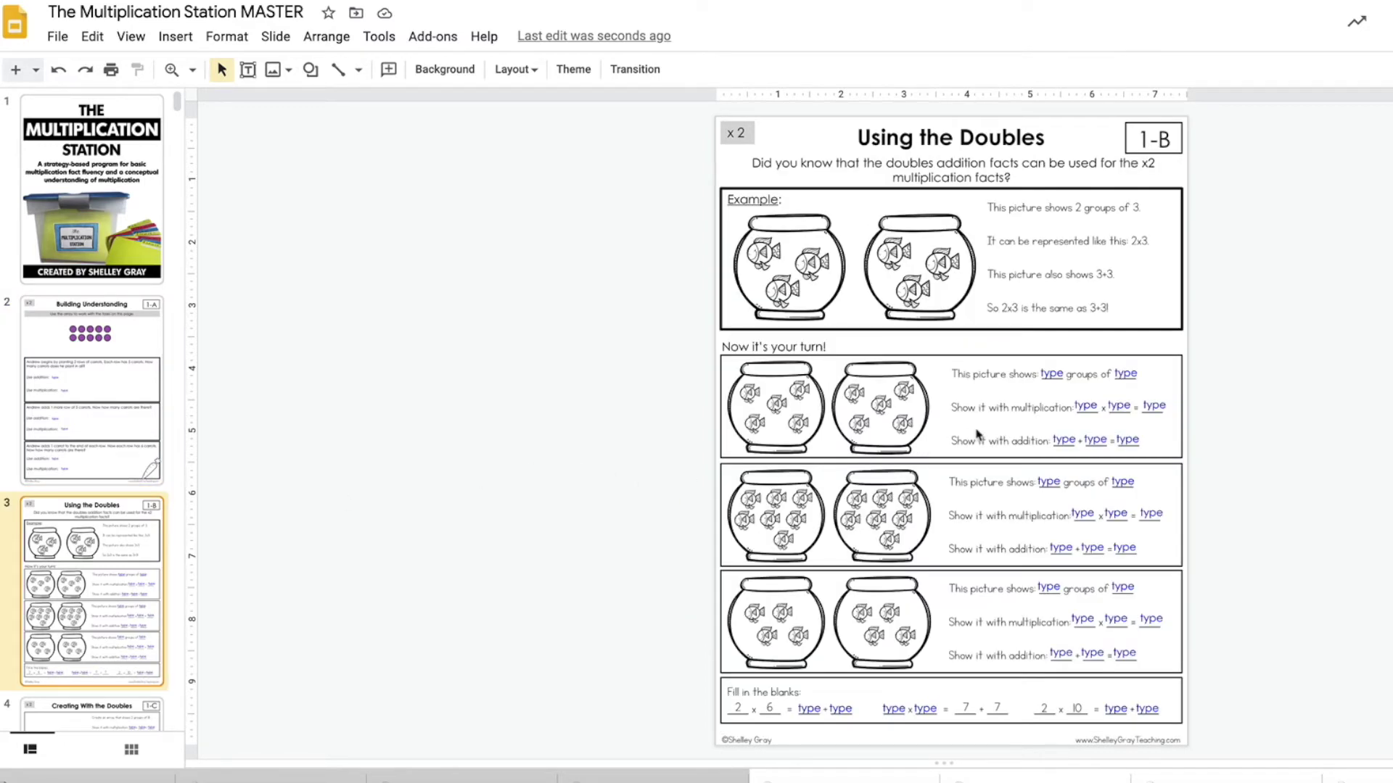
Try out the blank answer boxes beside the fishbowl groups on slide 3
{"action": "left_click", "coordinate": [1048, 373]}
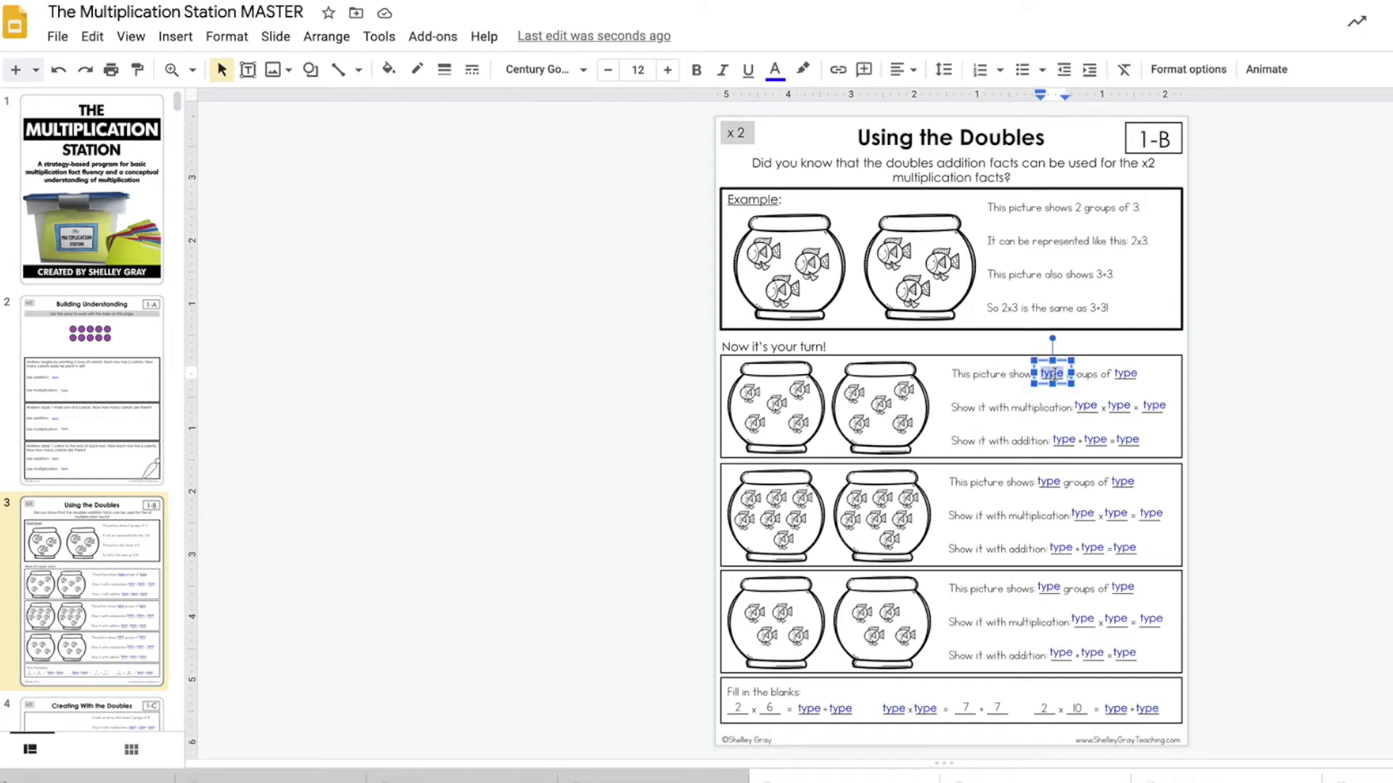
{"action": "left_click", "coordinate": [1125, 373]}
{"action": "left_click", "coordinate": [1086, 406]}
{"action": "left_click", "coordinate": [1118, 405]}
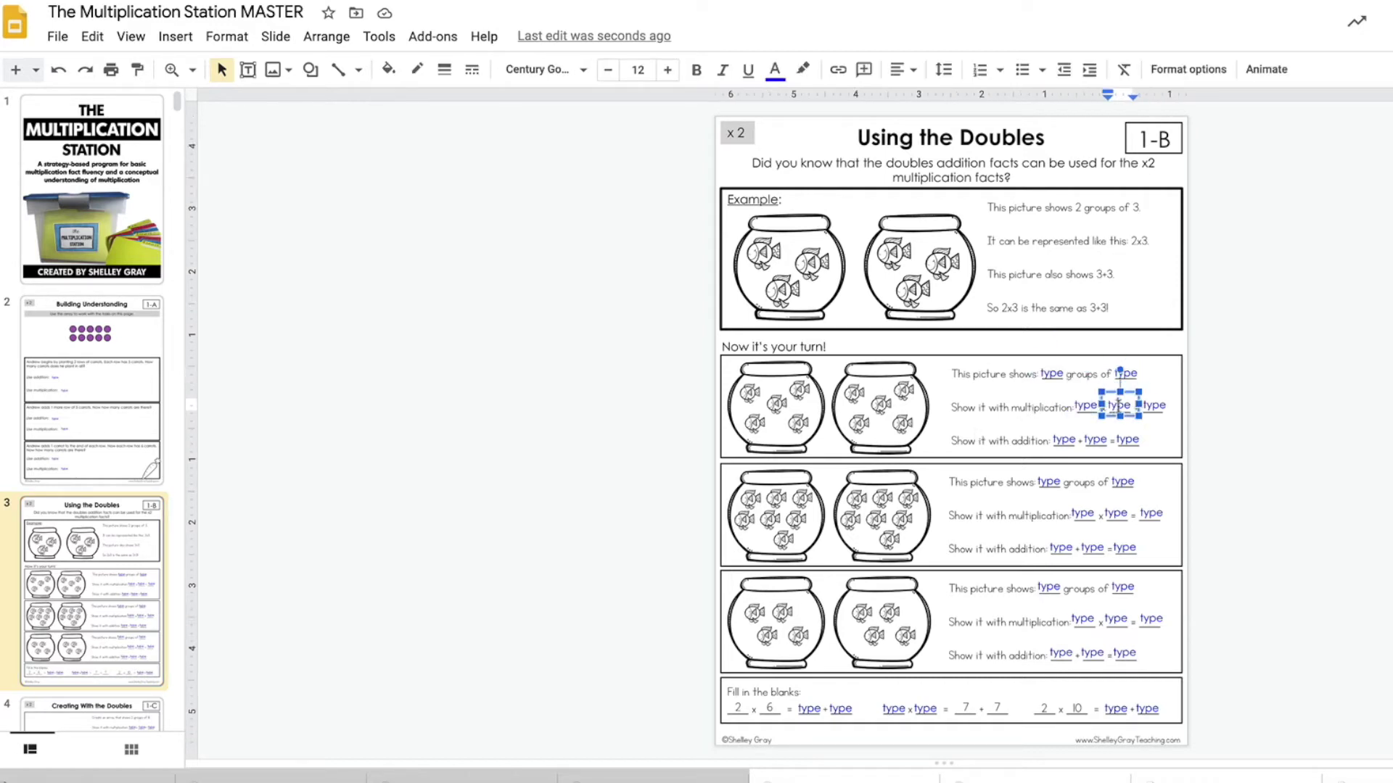
{"action": "left_click", "coordinate": [1153, 406]}
On slide 4, drag the blue circle into an array box, then undo it
{"action": "scroll", "coordinate": [93, 649], "scroll_direction": "down", "scroll_amount": 6}
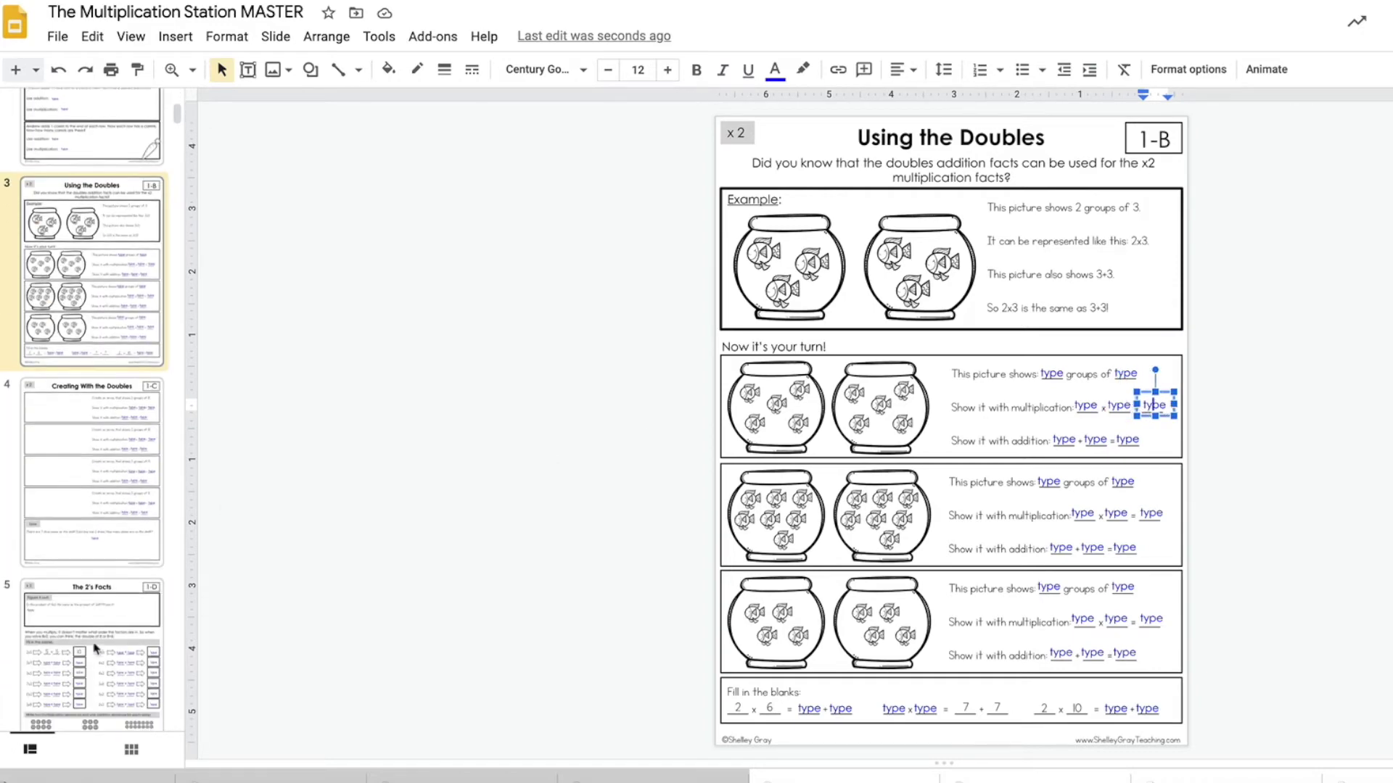
{"action": "left_click", "coordinate": [78, 288]}
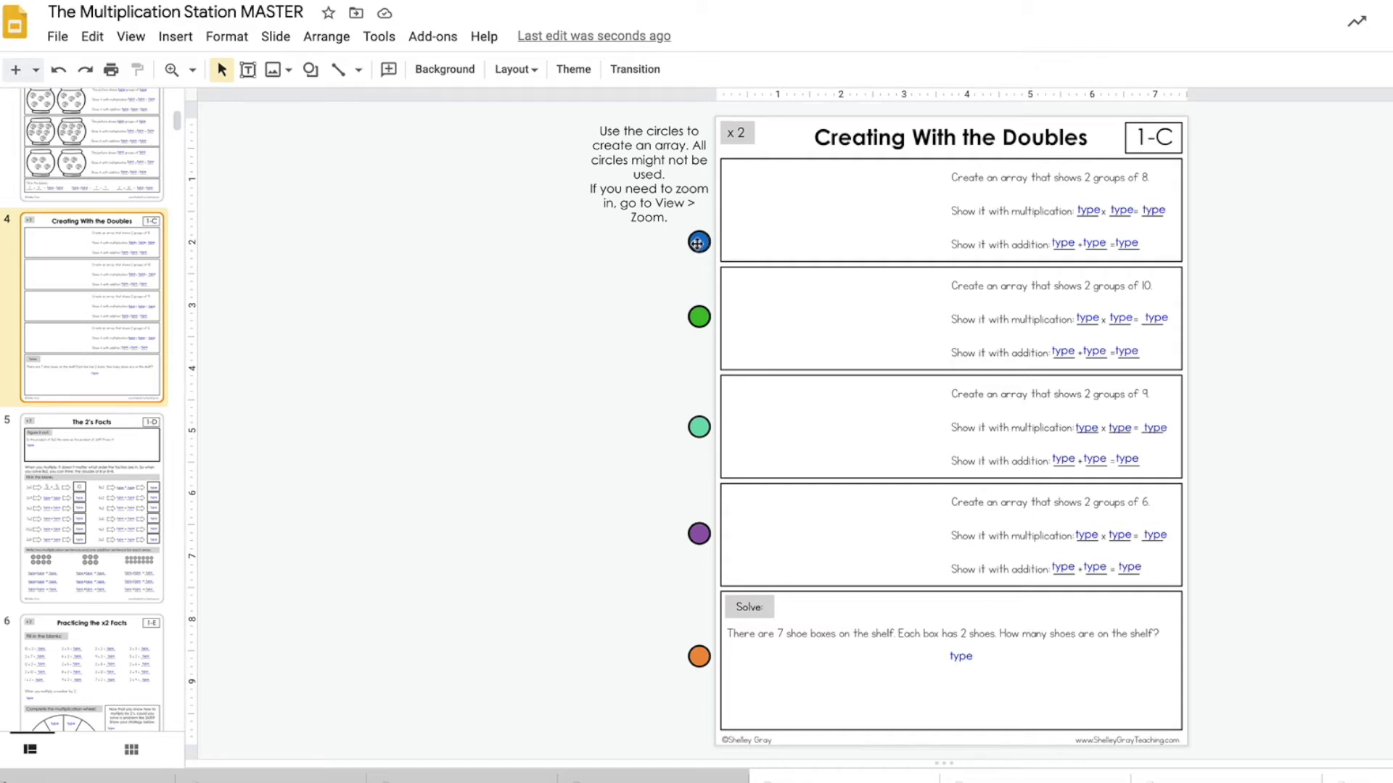
{"action": "left_click_drag", "start_coordinate": [697, 243], "coordinate": [773, 229]}
{"action": "key", "text": "ctrl+z"}
{"action": "key", "text": "ctrl+z"}
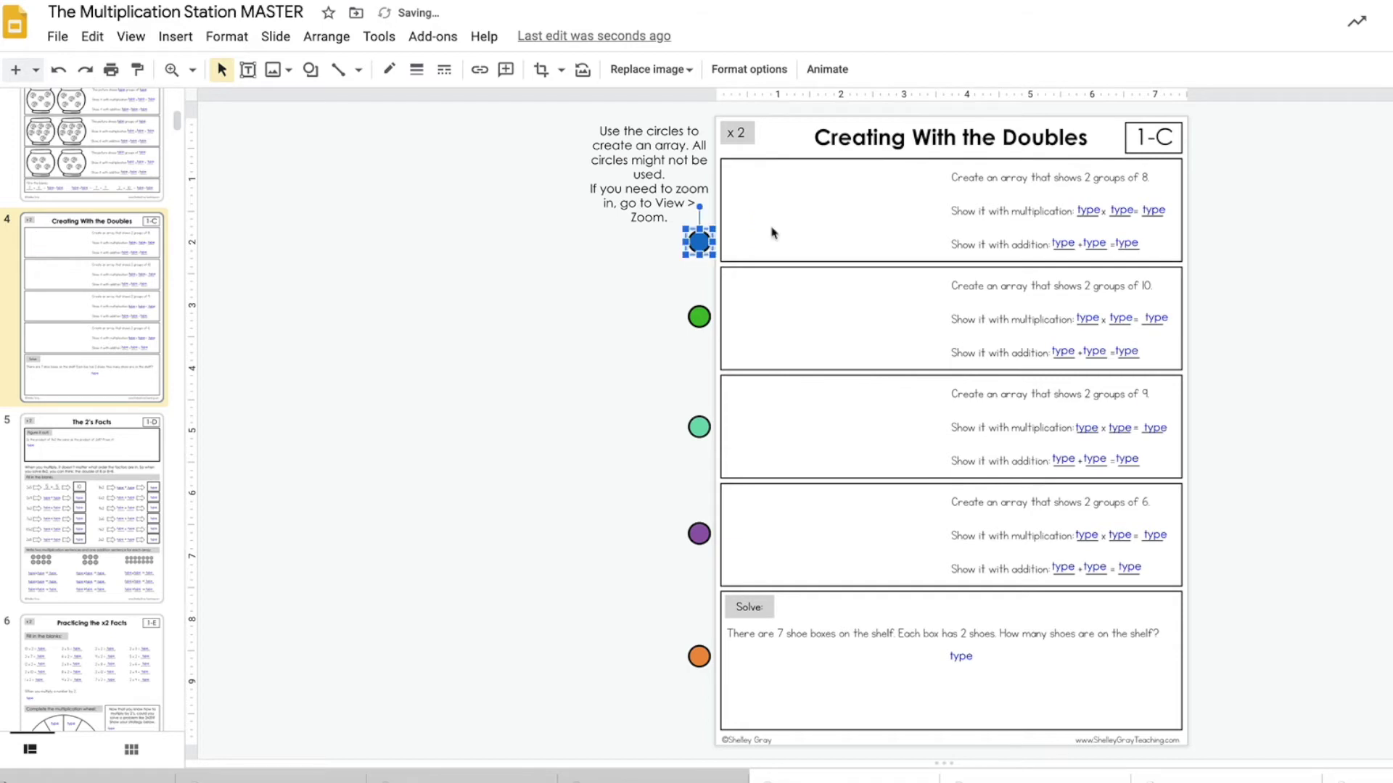
{"action": "left_click", "coordinate": [527, 350]}
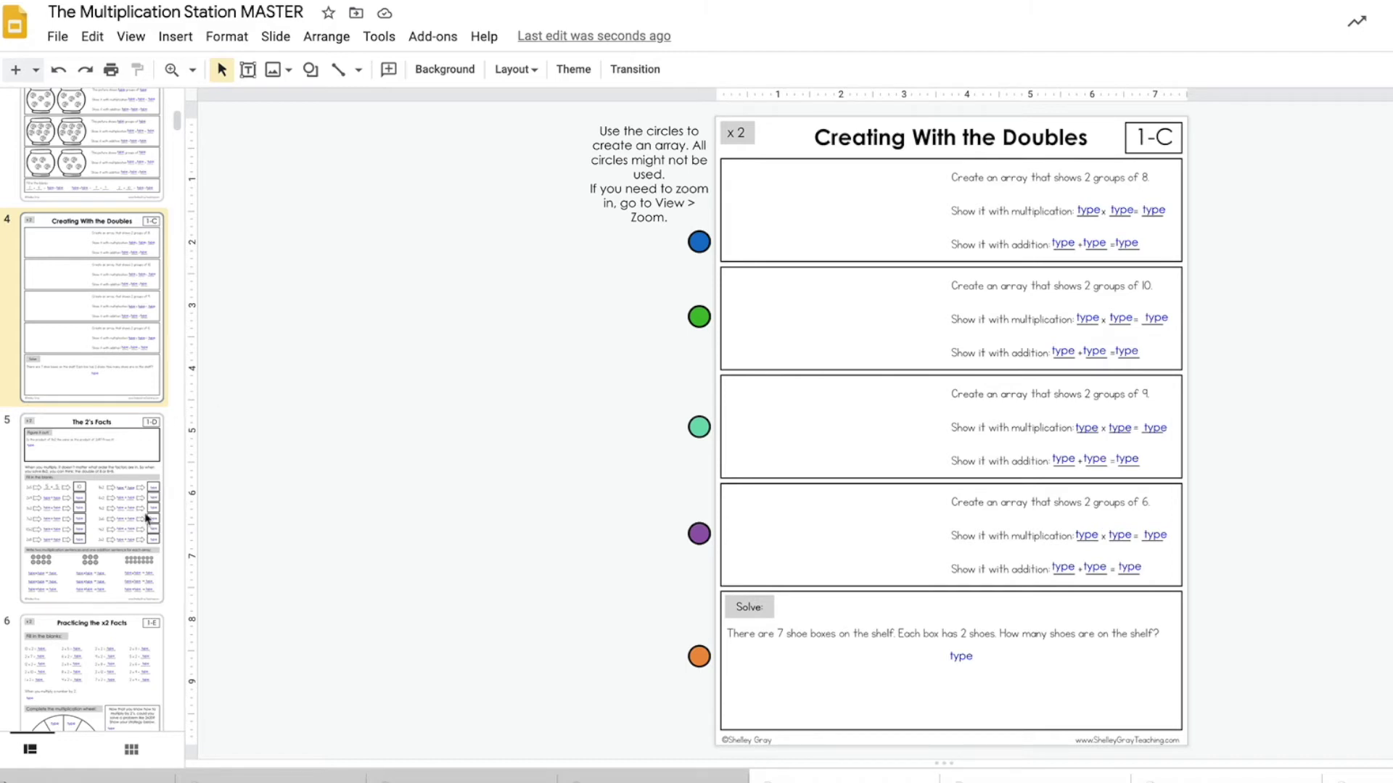
{"action": "scroll", "coordinate": [114, 551], "scroll_direction": "down", "scroll_amount": 4}
On the Fact Hunt slide 7, lay a purple bar over the number grid, then undo it
{"action": "scroll", "coordinate": [114, 506], "scroll_direction": "down", "scroll_amount": 4}
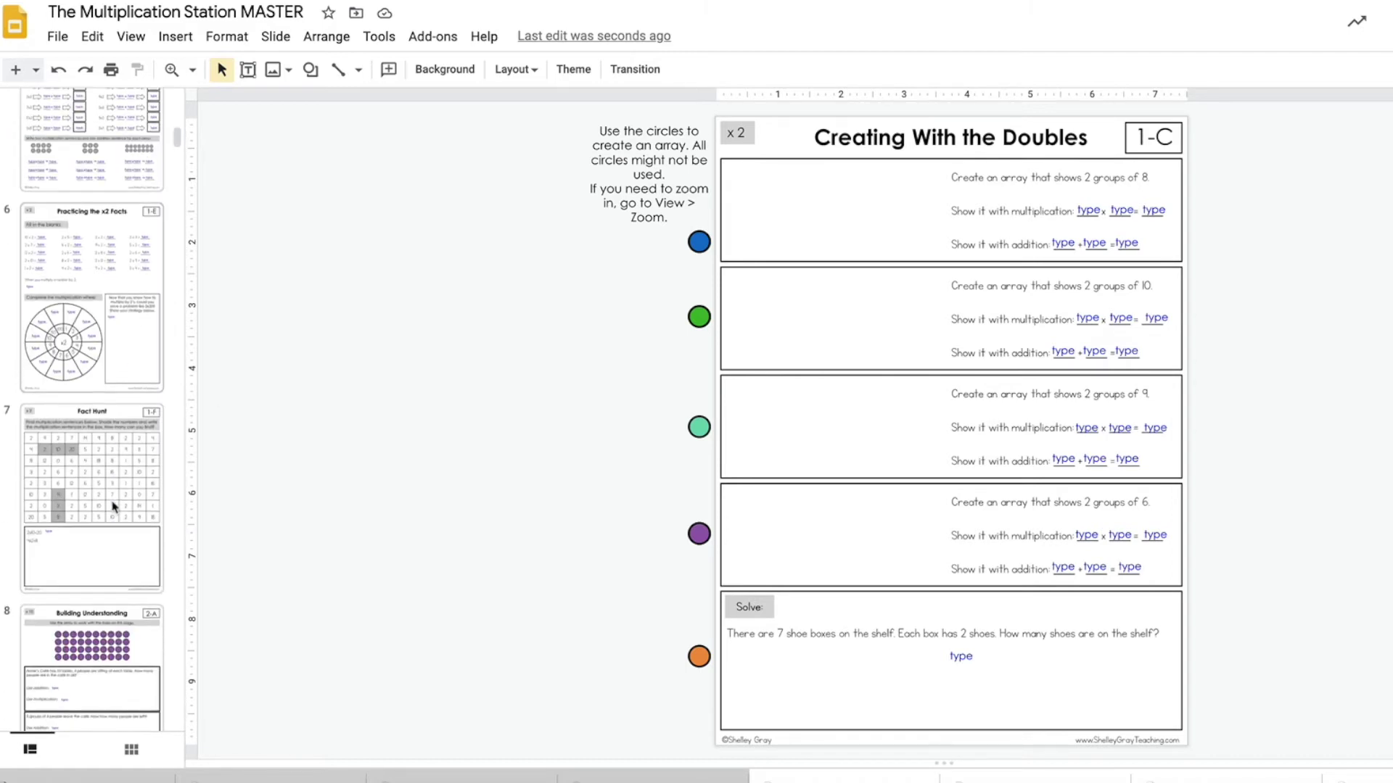
{"action": "left_click", "coordinate": [109, 506]}
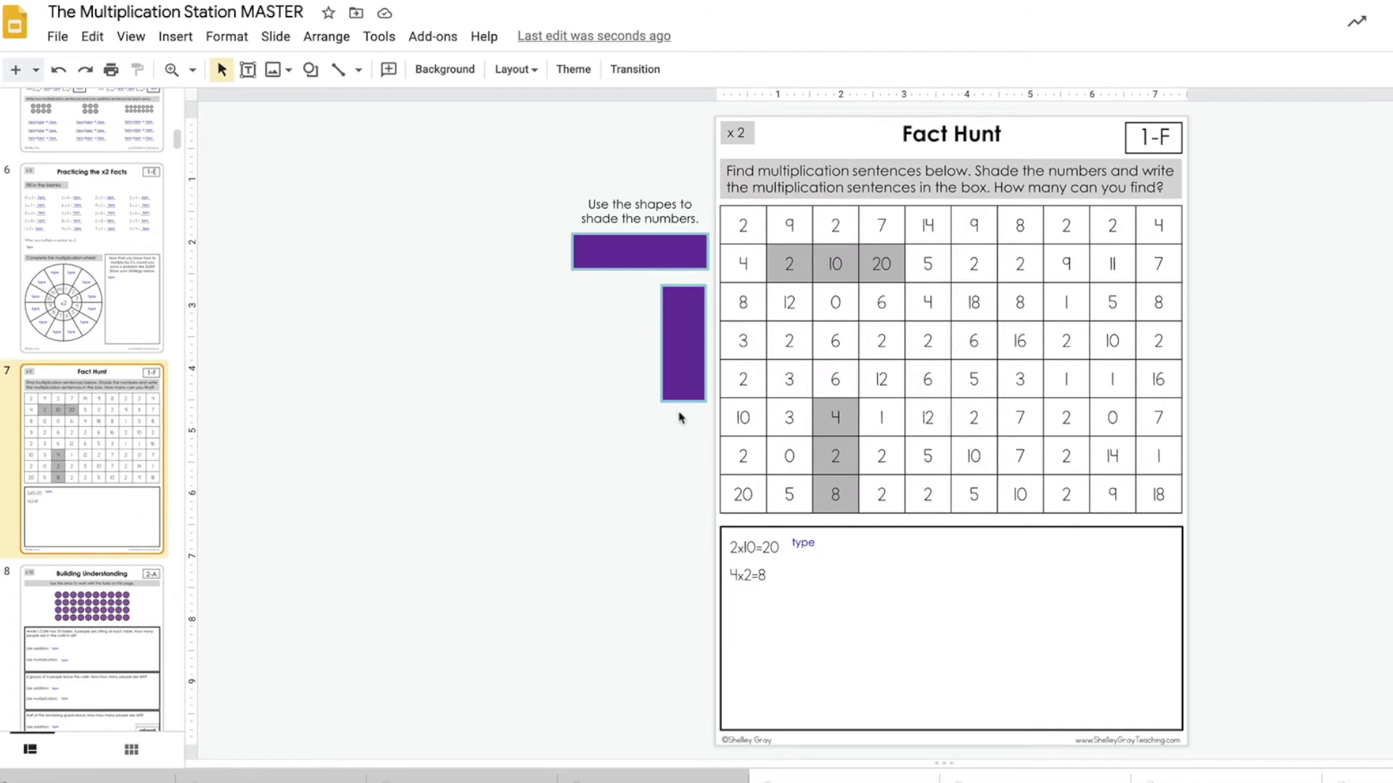
{"action": "left_click_drag", "start_coordinate": [641, 260], "coordinate": [988, 231]}
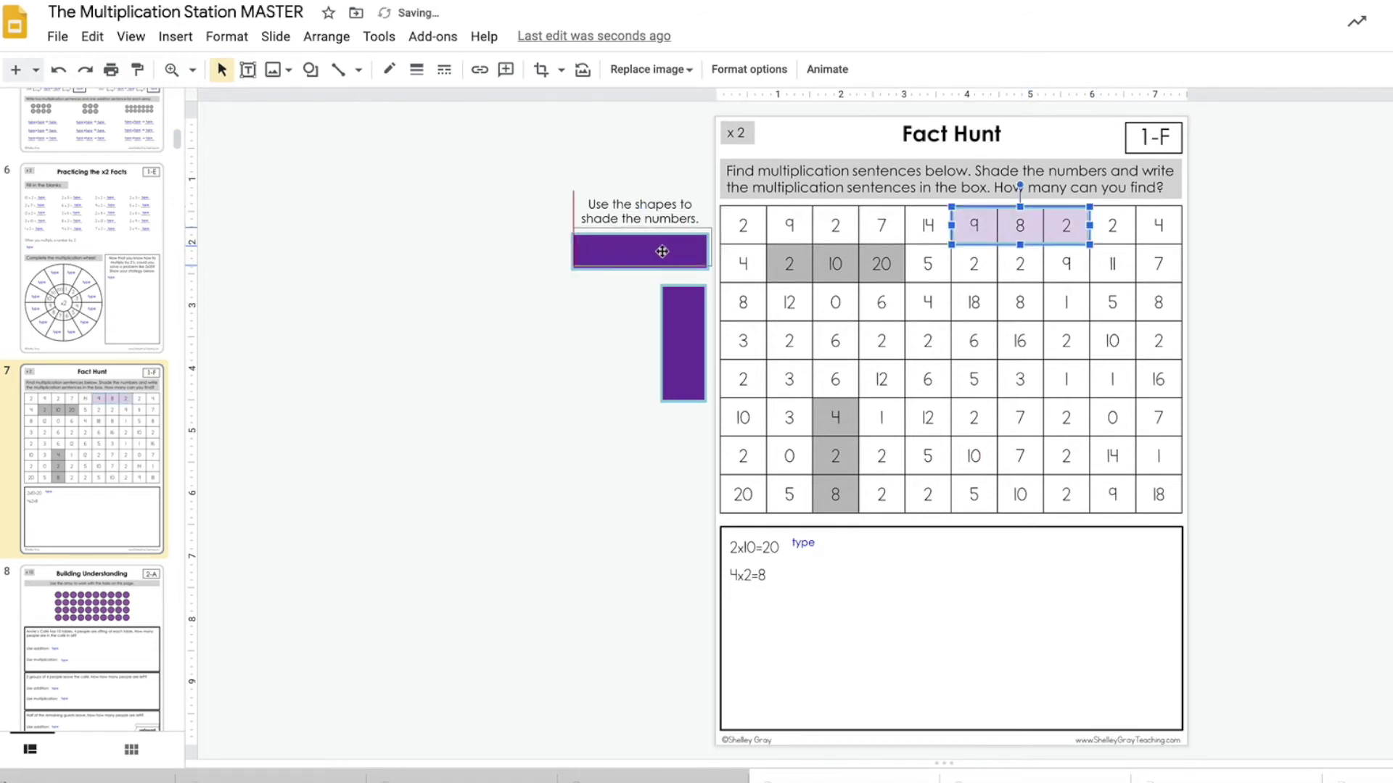
{"action": "key", "text": "ctrl+z"}
{"action": "left_click", "coordinate": [500, 433]}
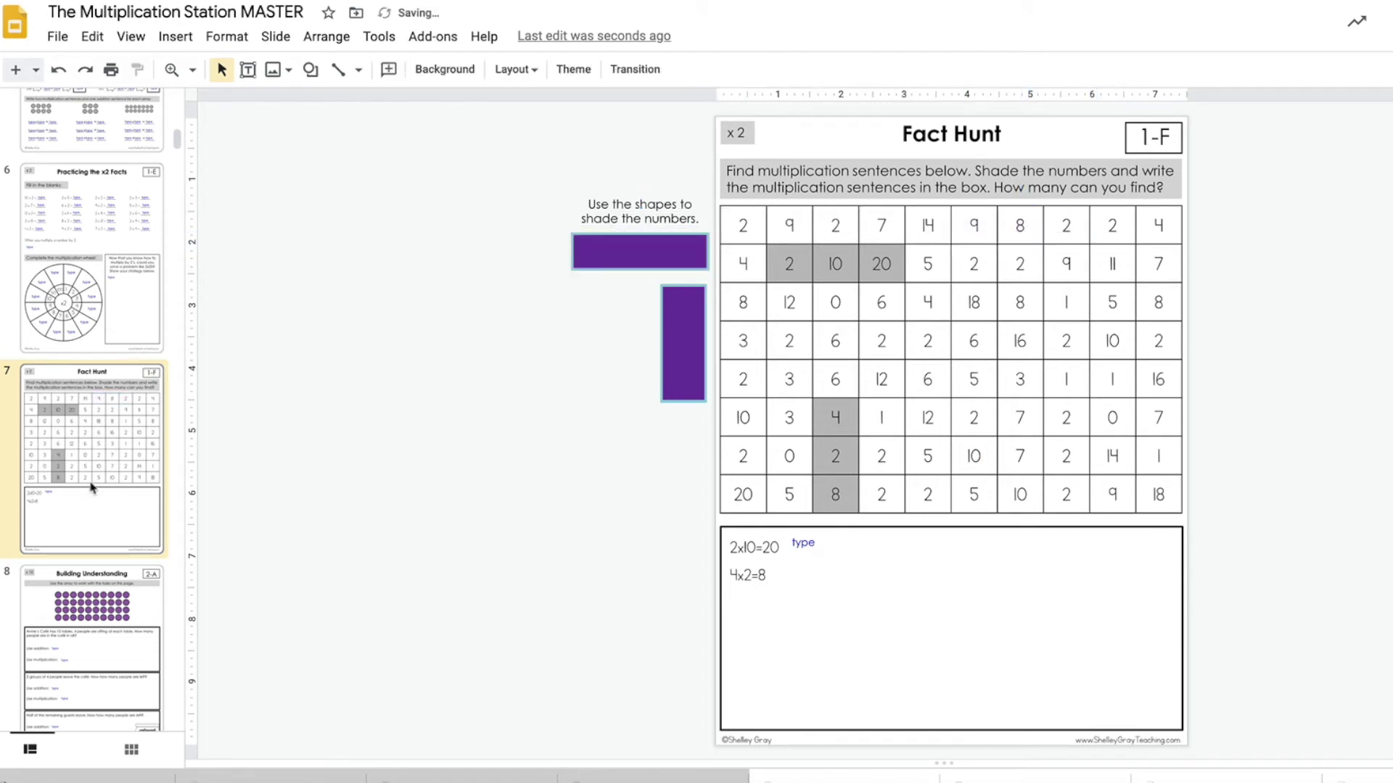
Jump to Groups of 10 (slide 10) and step through to slide 19
{"action": "scroll", "coordinate": [92, 488], "scroll_direction": "down", "scroll_amount": 6}
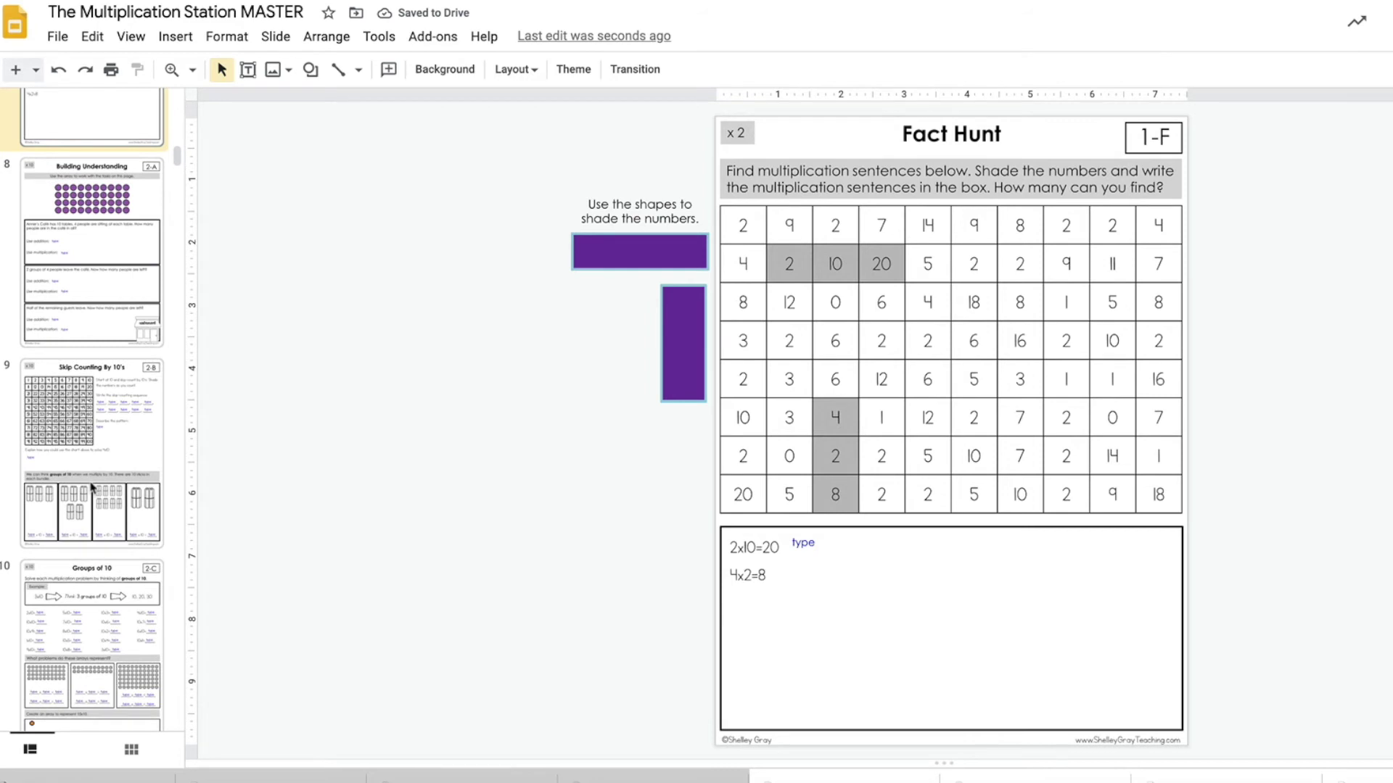
{"action": "scroll", "coordinate": [92, 488], "scroll_direction": "down", "scroll_amount": 5}
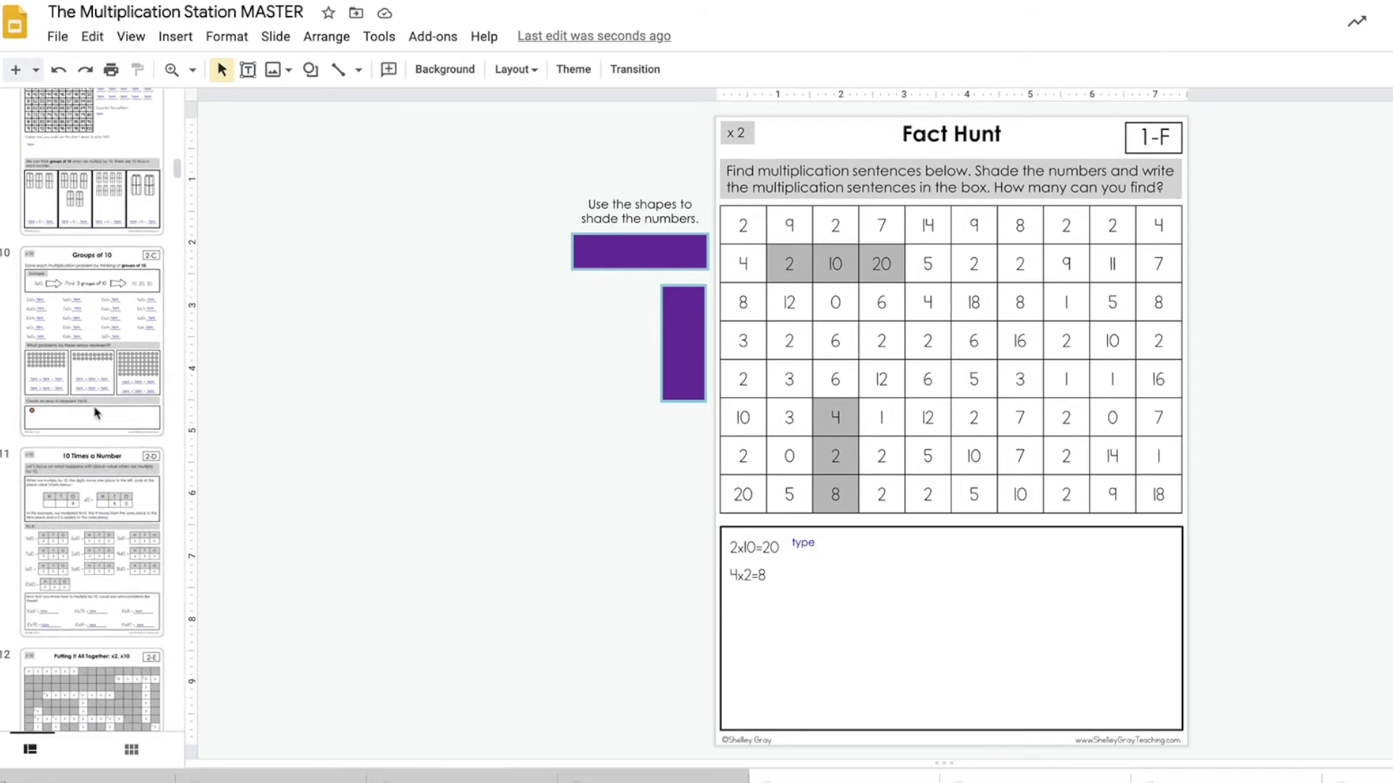
{"action": "left_click", "coordinate": [97, 413]}
{"action": "key", "text": "Down"}
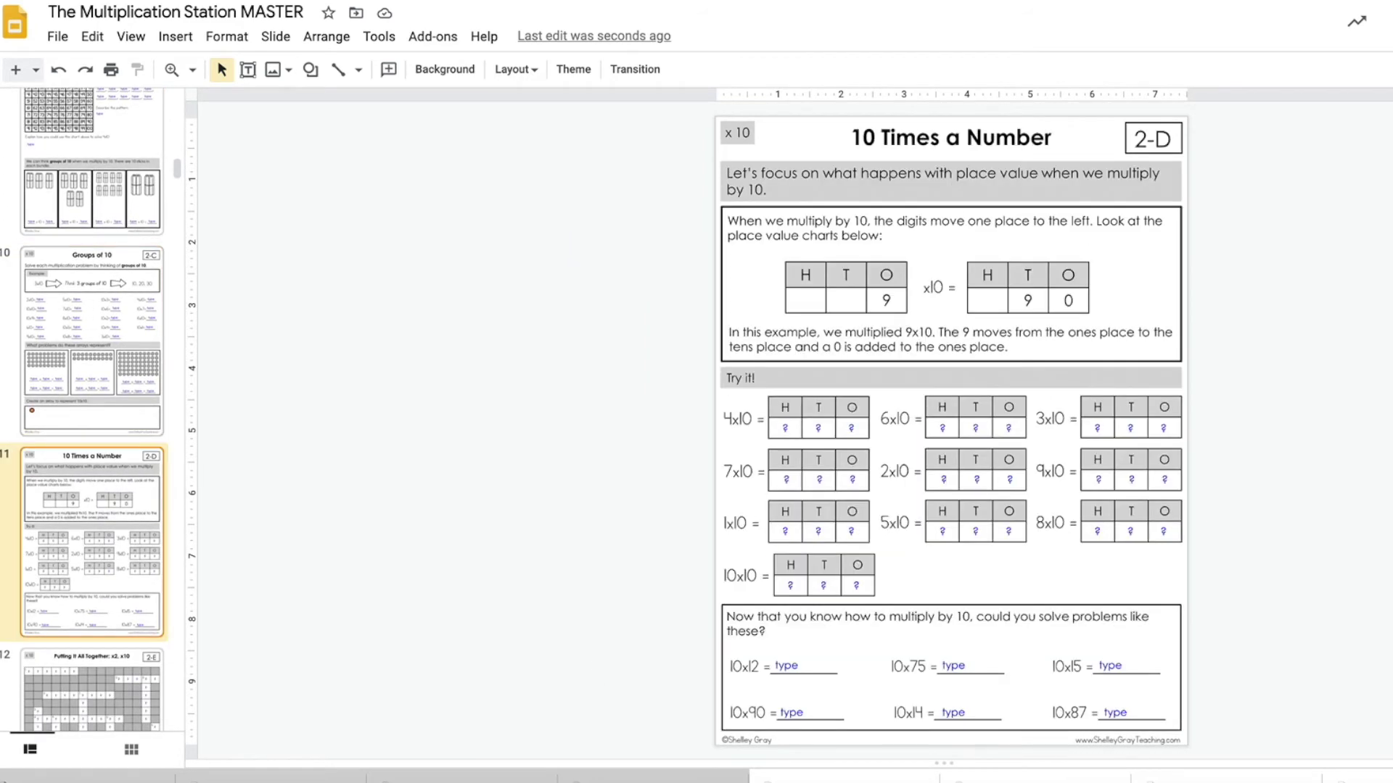
{"action": "key", "text": "Down"}
{"action": "key", "text": "Down"}
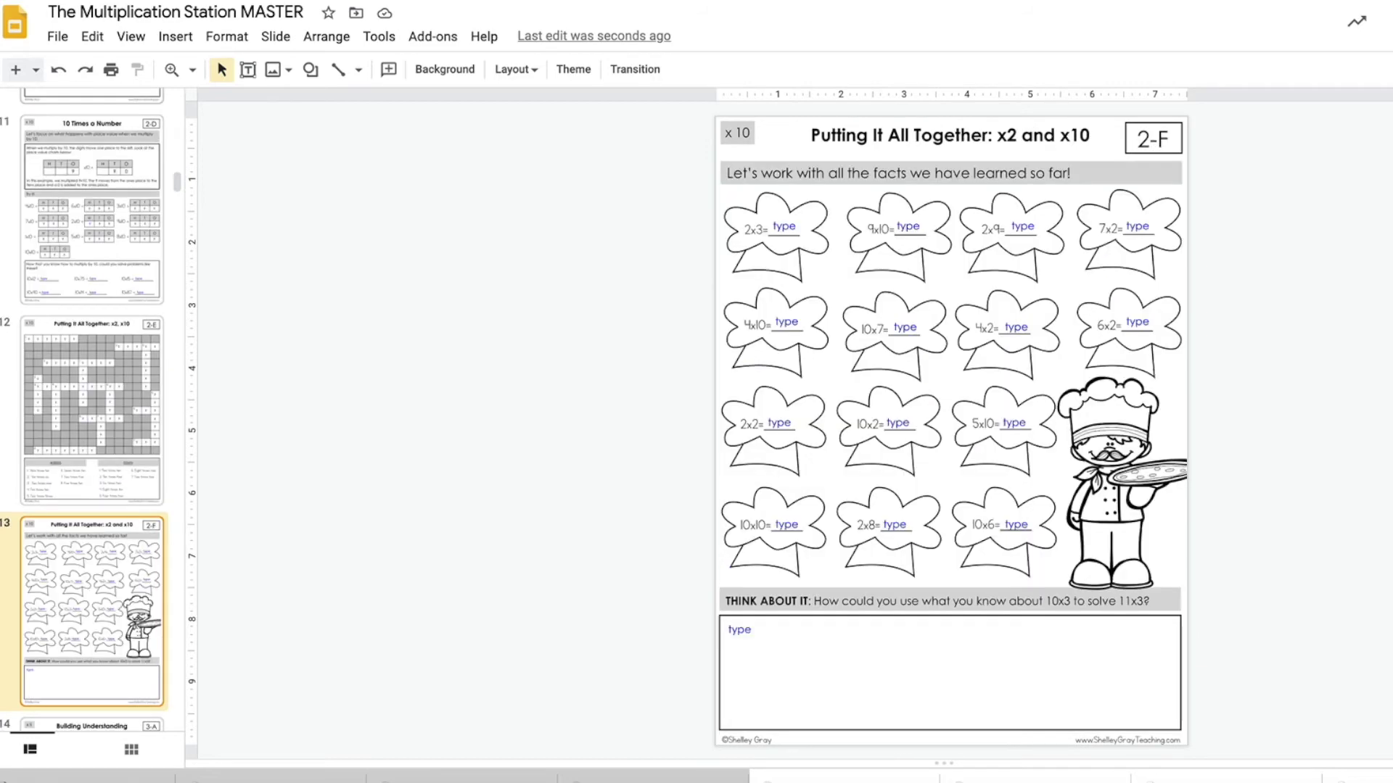
{"action": "key", "text": "Down"}
{"action": "key", "text": "Down"}
{"action": "key", "text": "Down"}
{"action": "key", "text": "Down"}
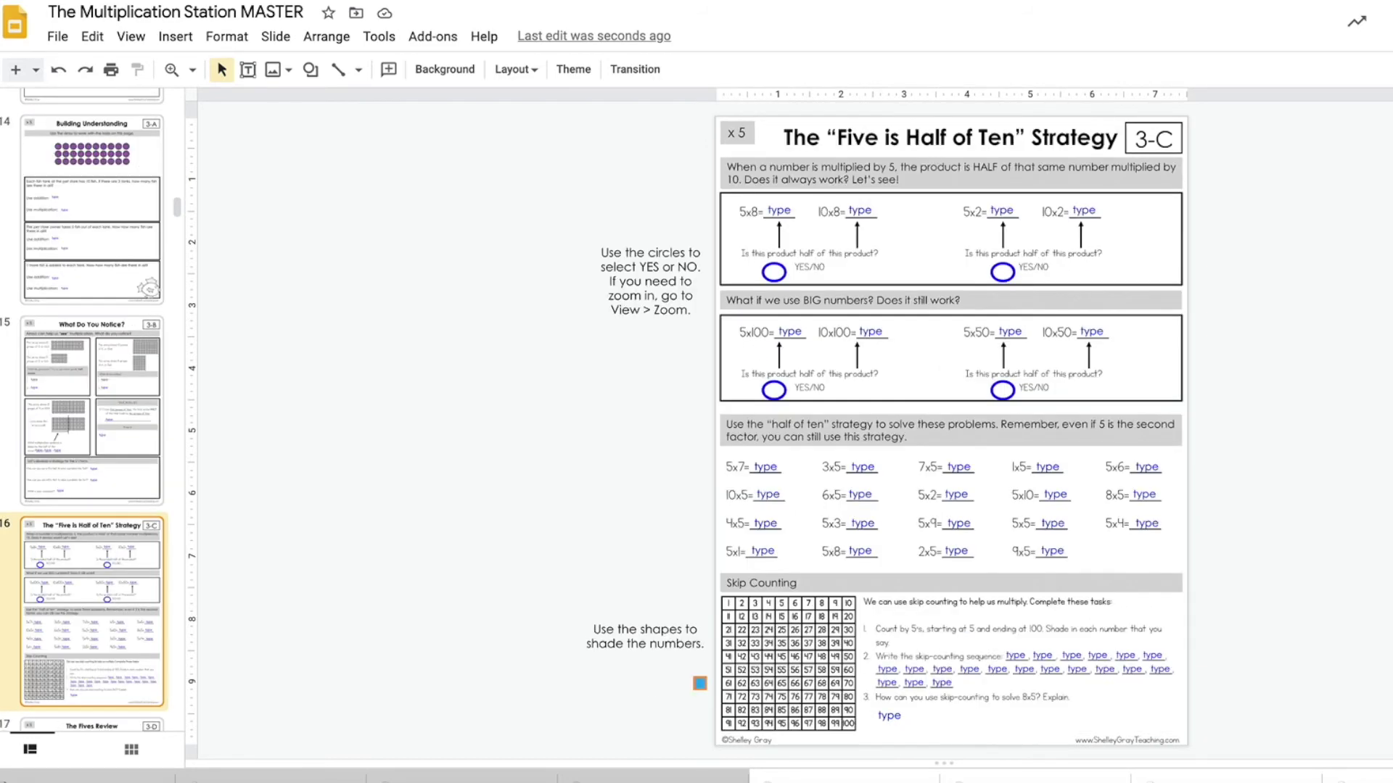
{"action": "key", "text": "Down"}
{"action": "key", "text": "Down"}
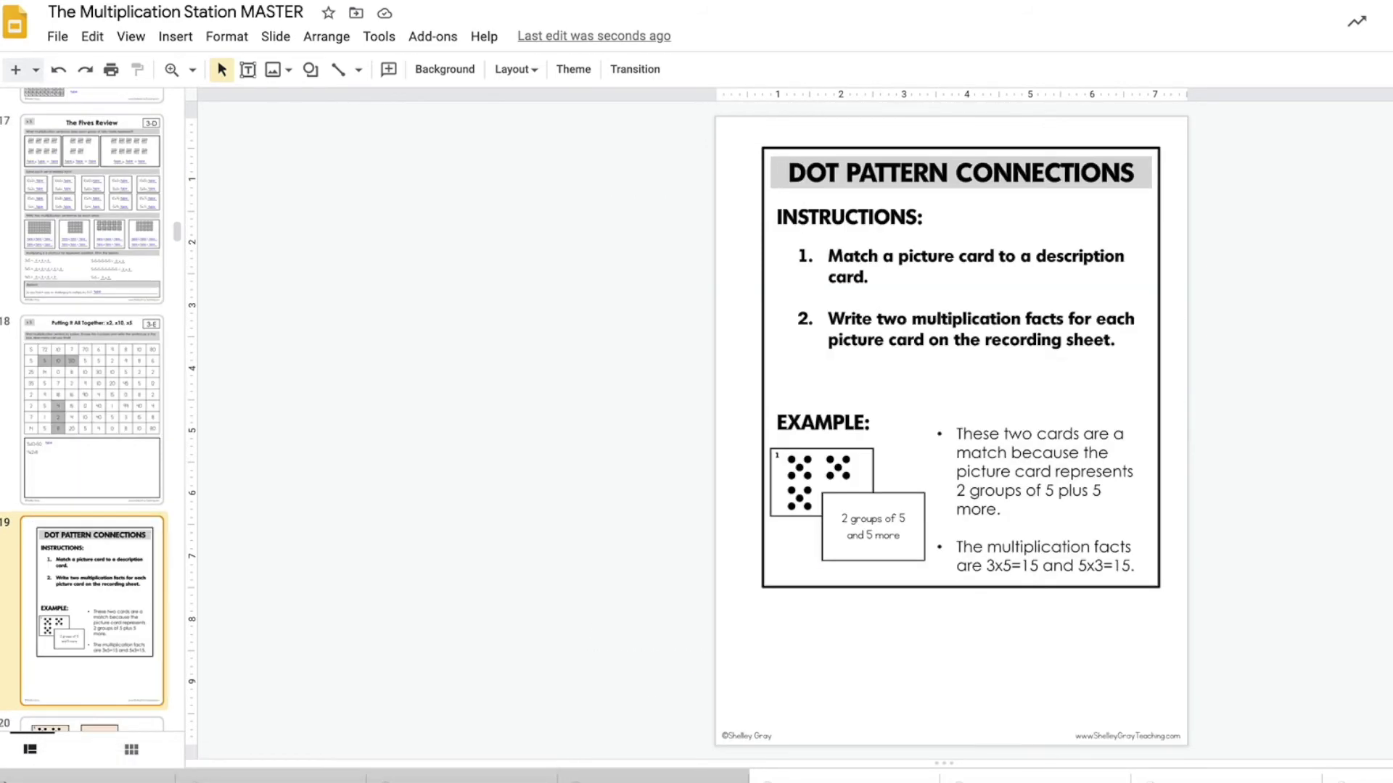
{"action": "key", "text": "Down"}
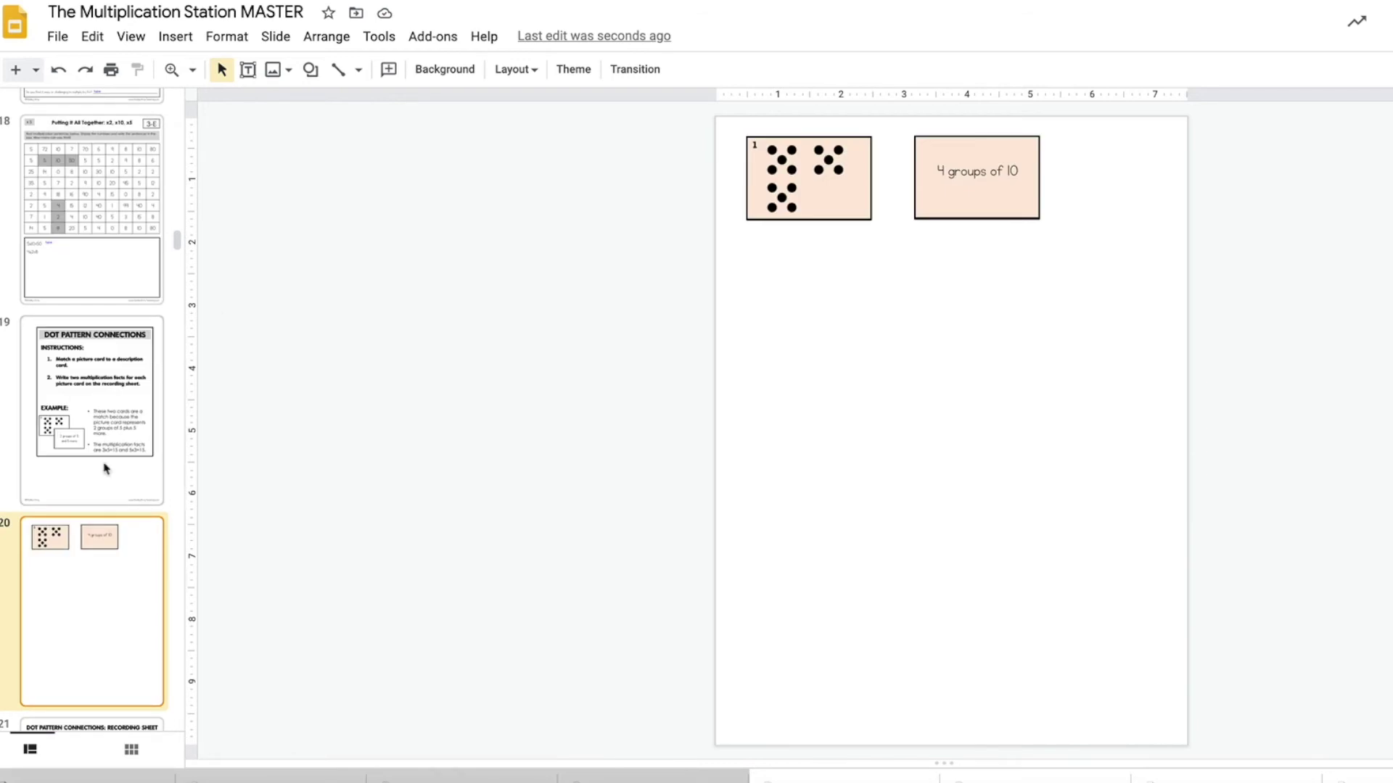
Spread the picture and description cards on slide 20 off the stack
{"action": "left_click_drag", "start_coordinate": [839, 199], "coordinate": [849, 397]}
{"action": "left_click_drag", "start_coordinate": [832, 188], "coordinate": [639, 412]}
{"action": "left_click", "coordinate": [839, 205]}
{"action": "left_click_drag", "start_coordinate": [839, 205], "coordinate": [1020, 362]}
{"action": "left_click_drag", "start_coordinate": [997, 216], "coordinate": [1141, 333]}
{"action": "left_click_drag", "start_coordinate": [1030, 182], "coordinate": [1078, 161]}
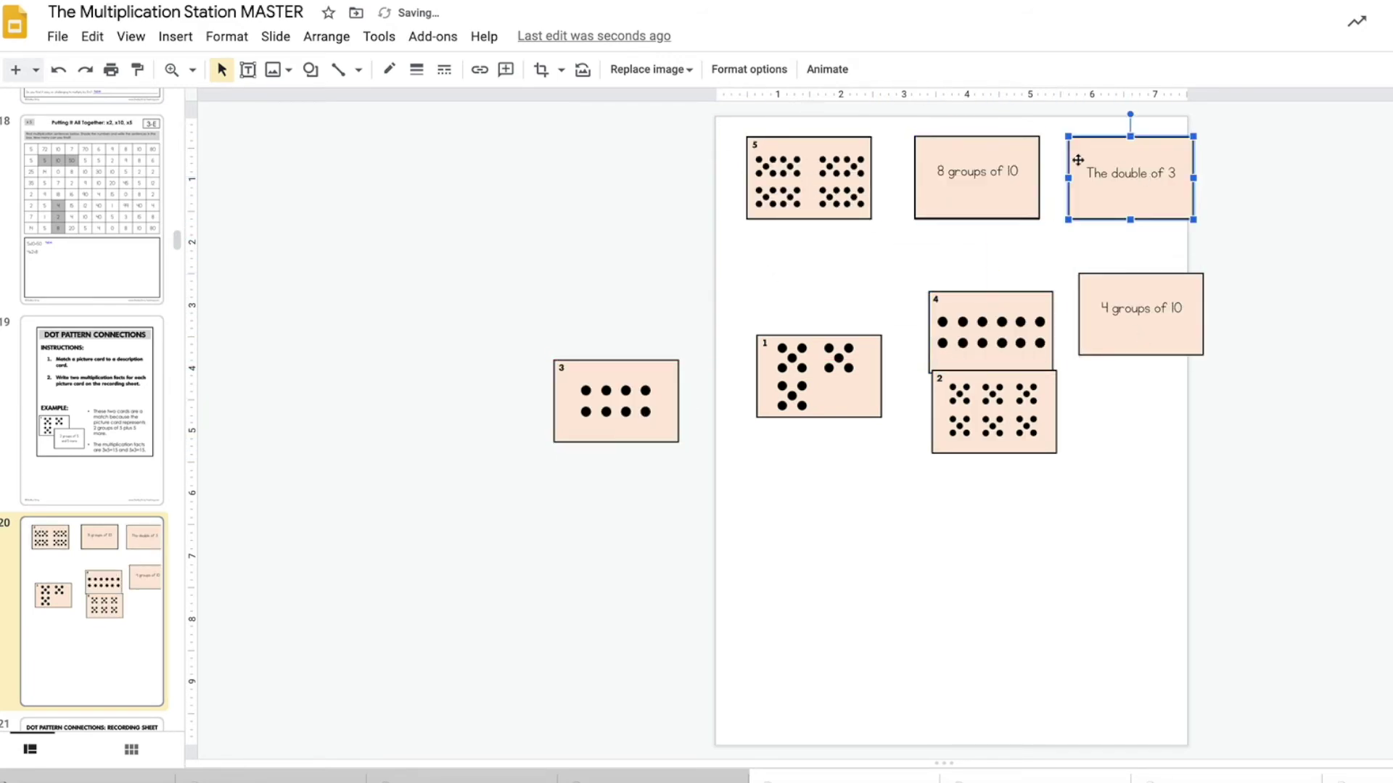
Restack the cards with undo, then open slide 21, the recording sheet
{"action": "key", "text": "ctrl+z"}
{"action": "key", "text": "ctrl+z"}
{"action": "key", "text": "ctrl+z"}
{"action": "key", "text": "ctrl+z"}
{"action": "key", "text": "ctrl+z"}
{"action": "key", "text": "ctrl+z"}
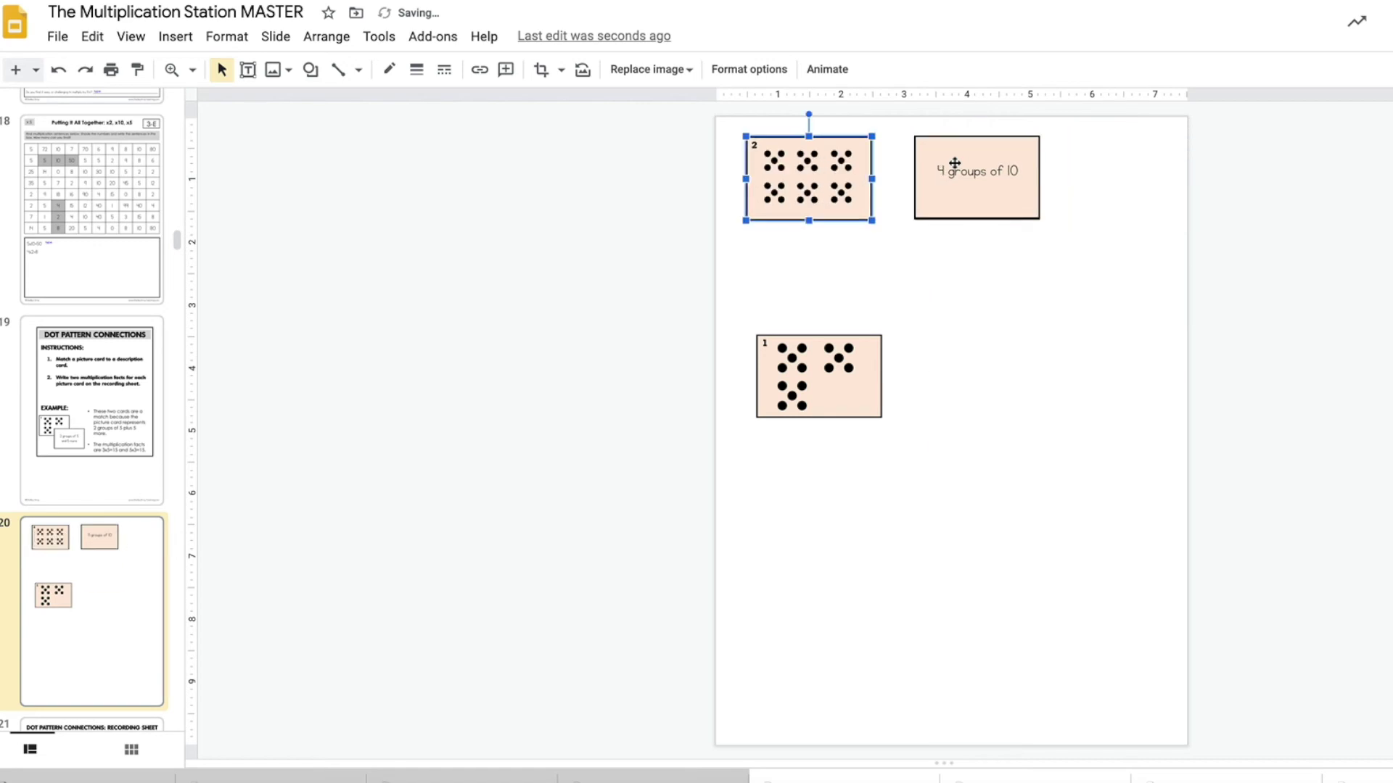
{"action": "left_click", "coordinate": [480, 349]}
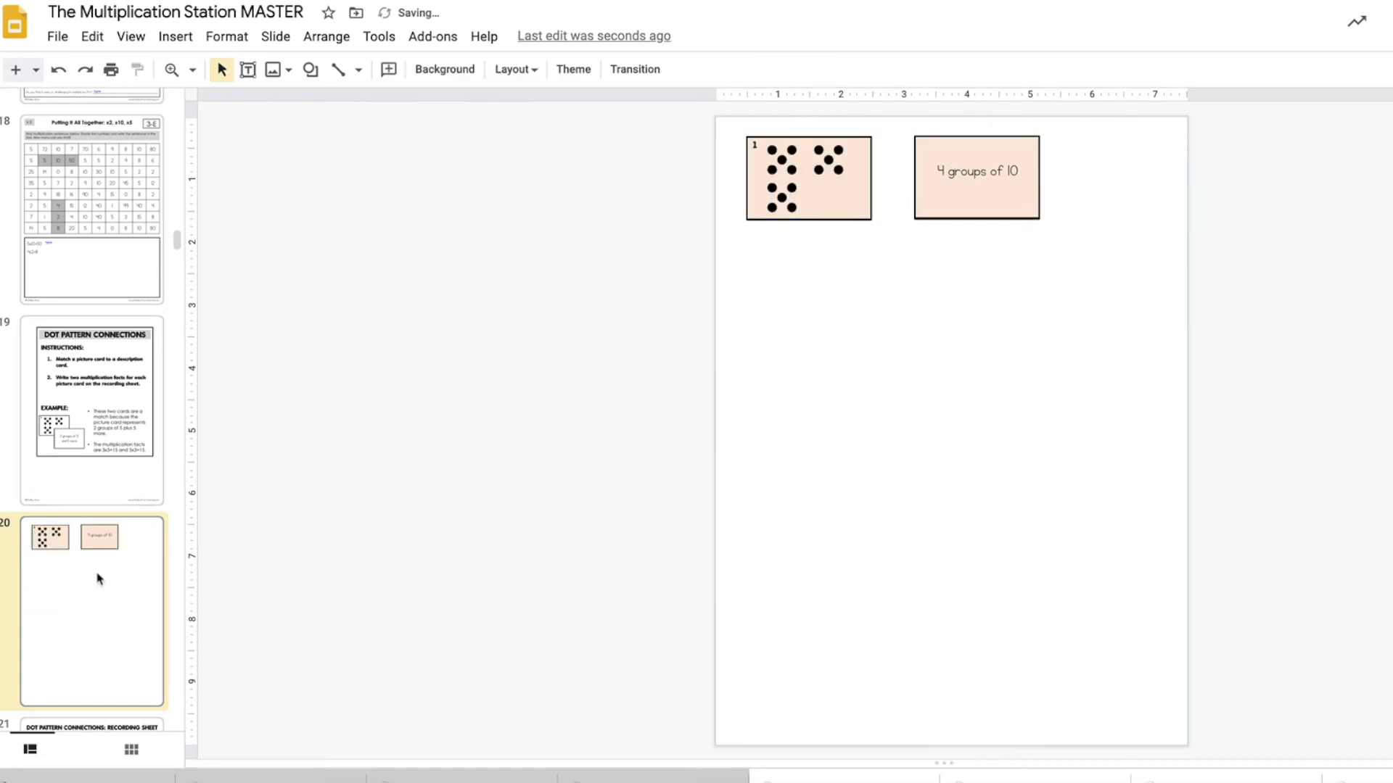
{"action": "scroll", "coordinate": [97, 576], "scroll_direction": "down", "scroll_amount": 4}
{"action": "left_click", "coordinate": [96, 544]}
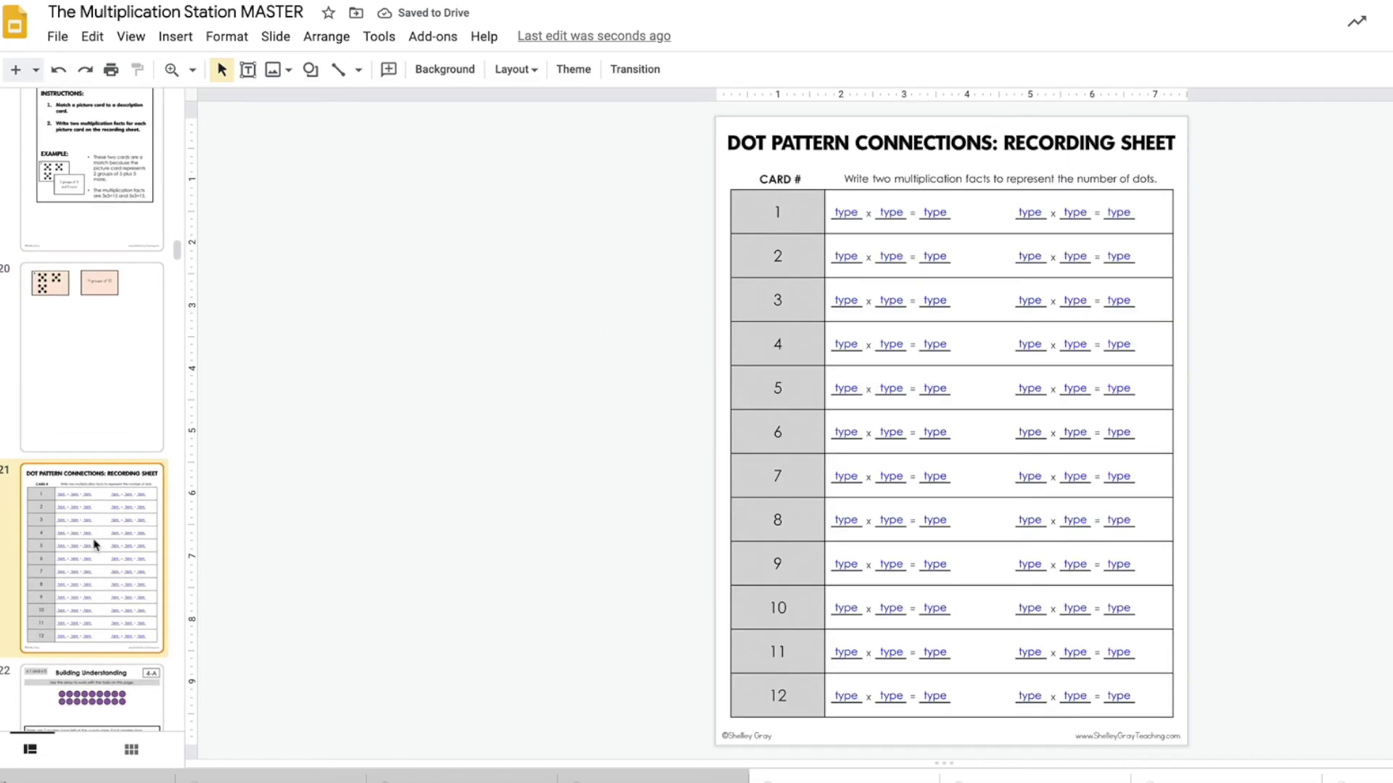
Step through slides 22–24 (Building Understanding 4-A, Multiplying By One, x1 practice) to slide 25
{"action": "key", "text": "Down"}
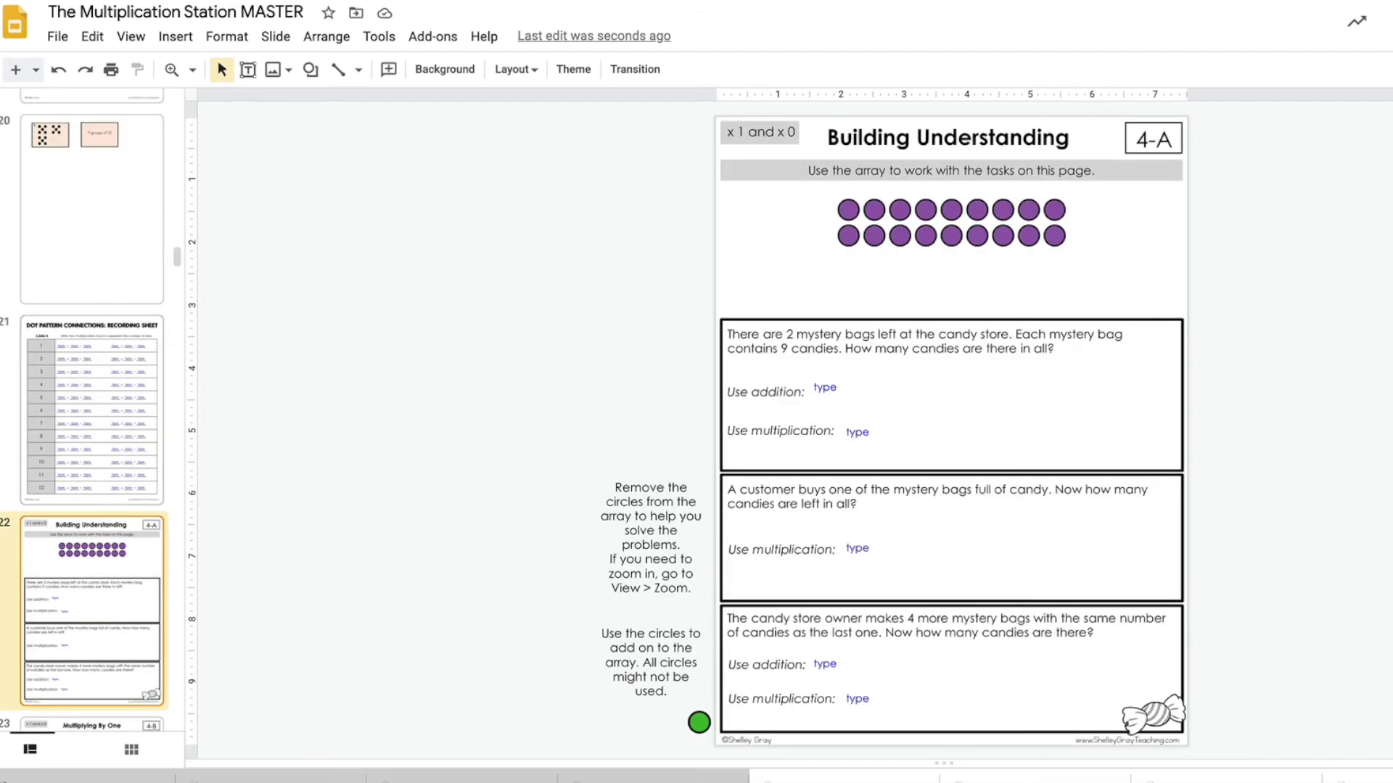
{"action": "key", "text": "Down"}
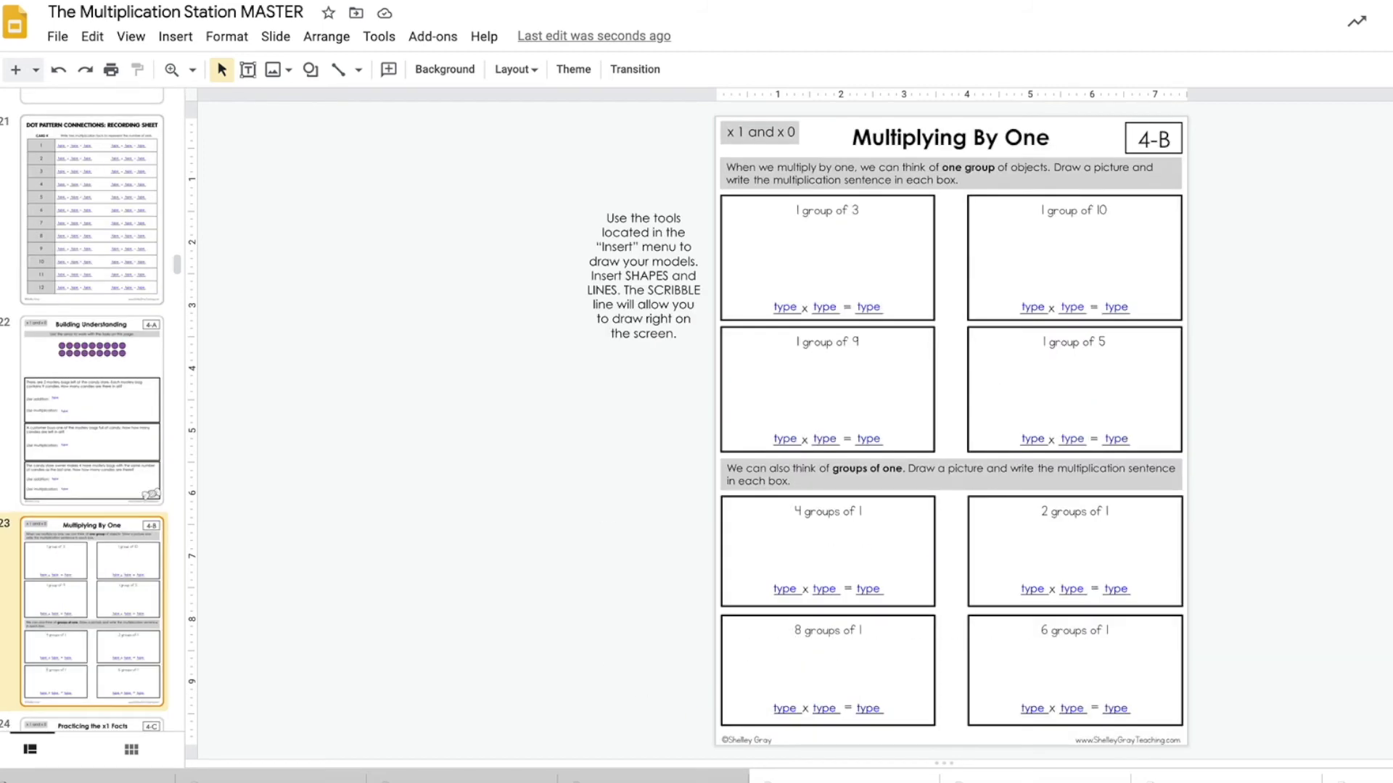
{"action": "key", "text": "Down"}
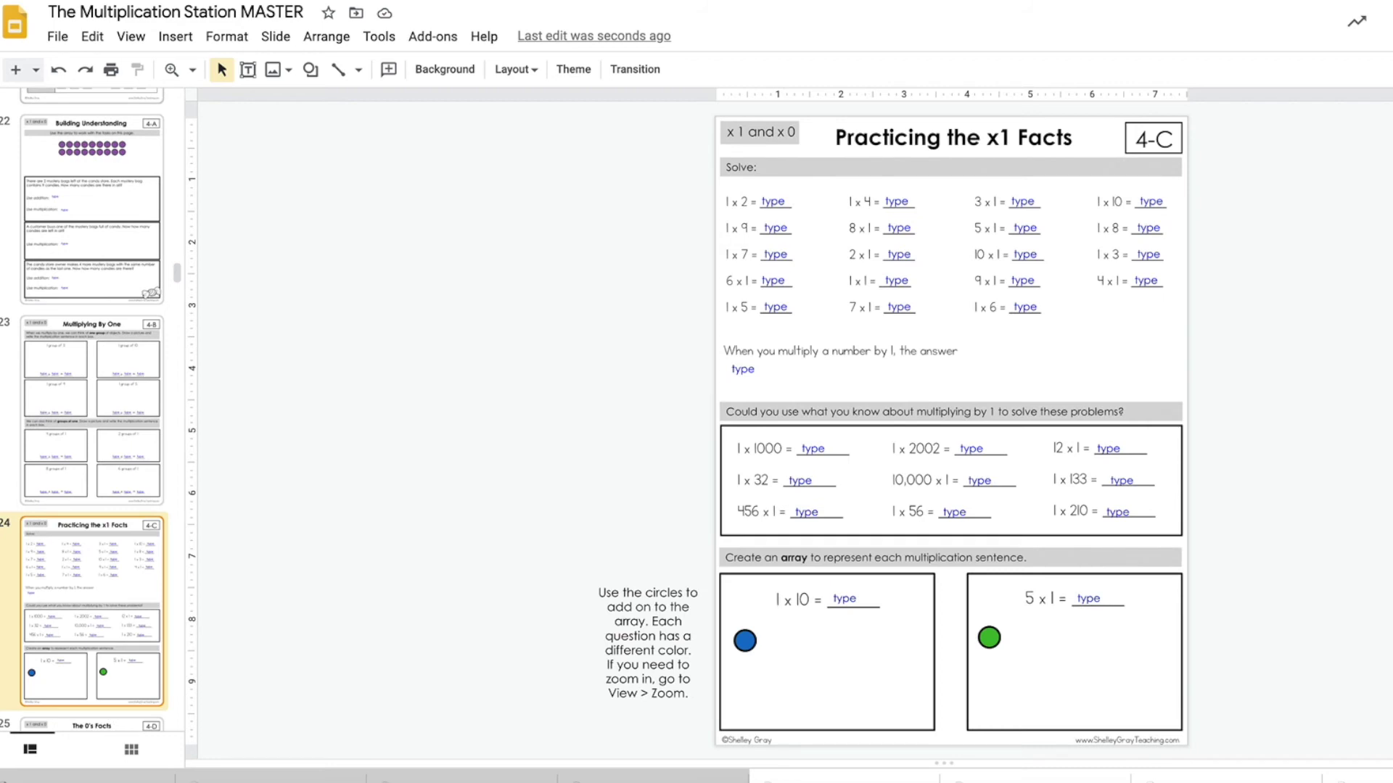
{"action": "key", "text": "Down"}
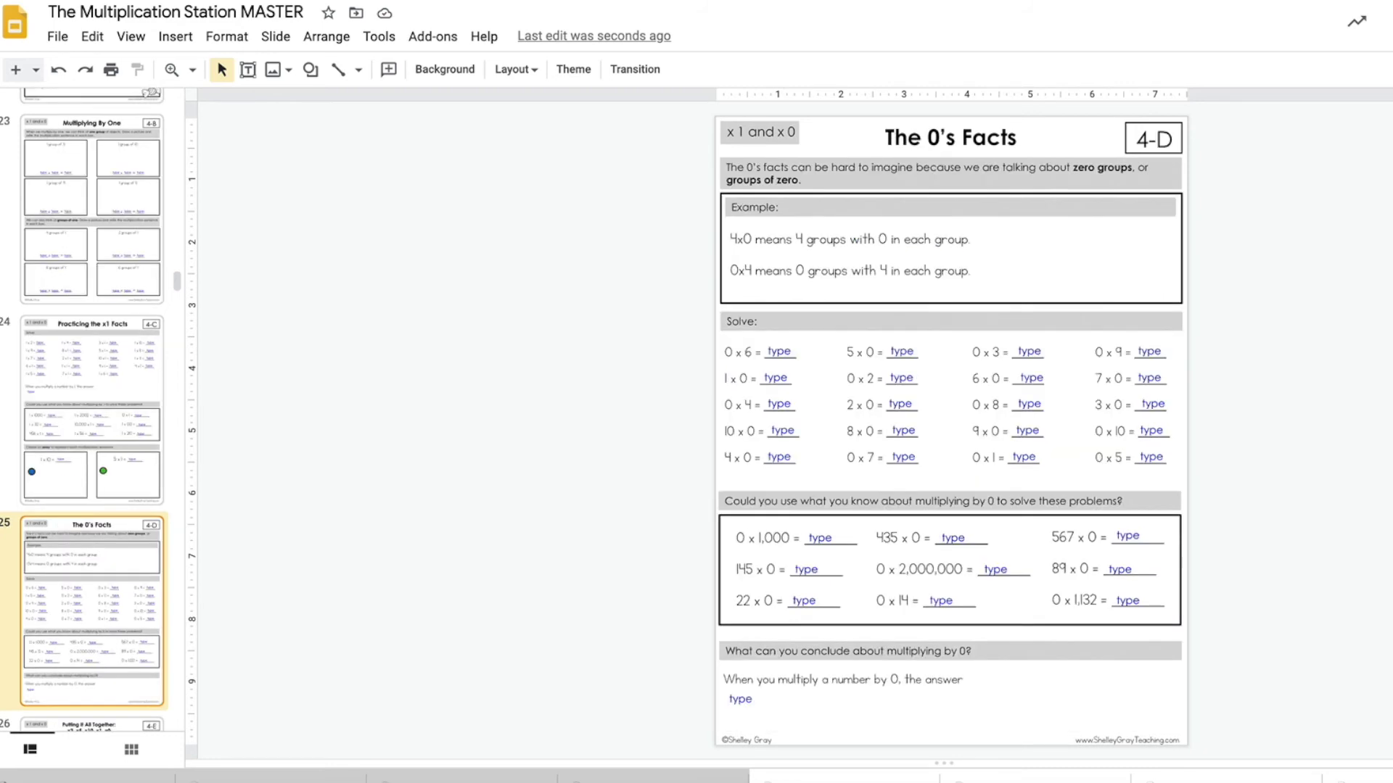
Advance past Putting It All Together to slide 28, Squares in a Multiplication Chart
{"action": "key", "text": "Down"}
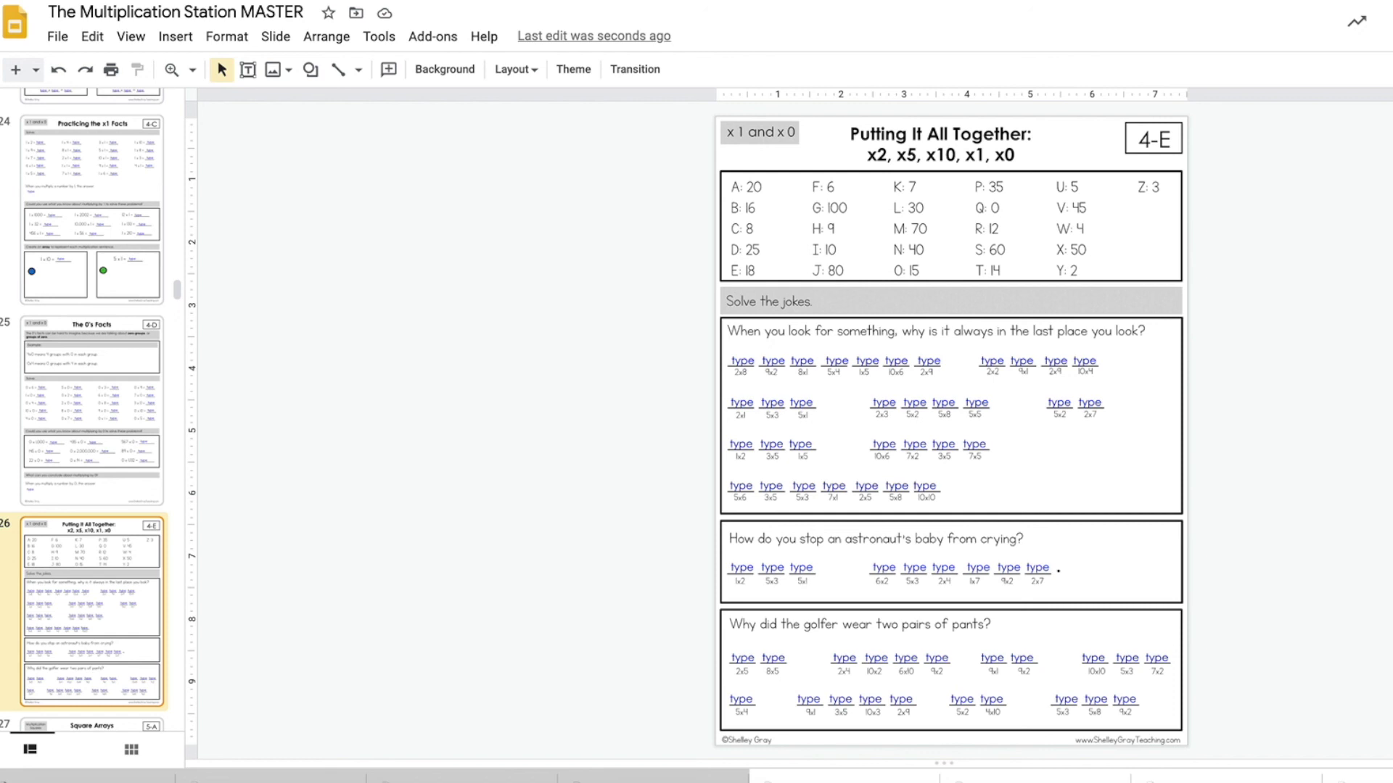
{"action": "key", "text": "Down"}
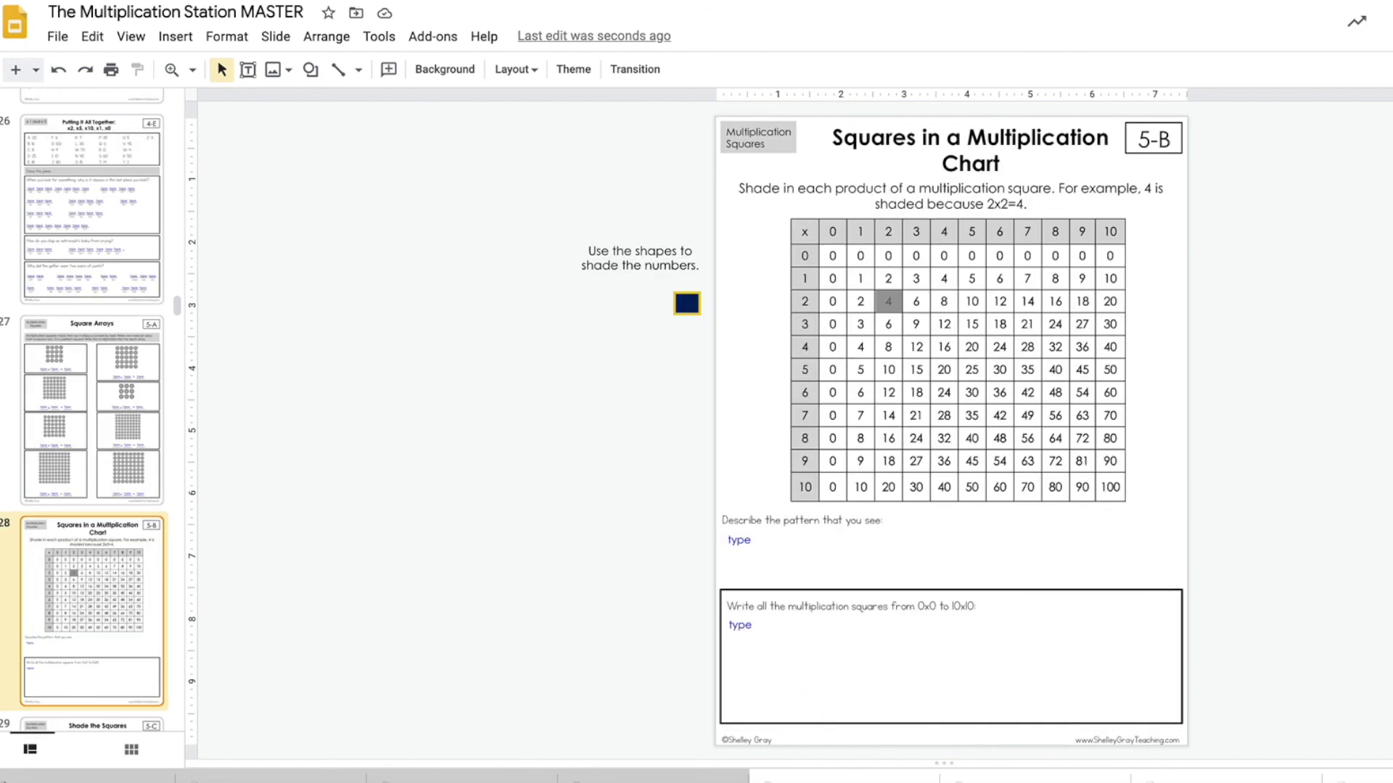